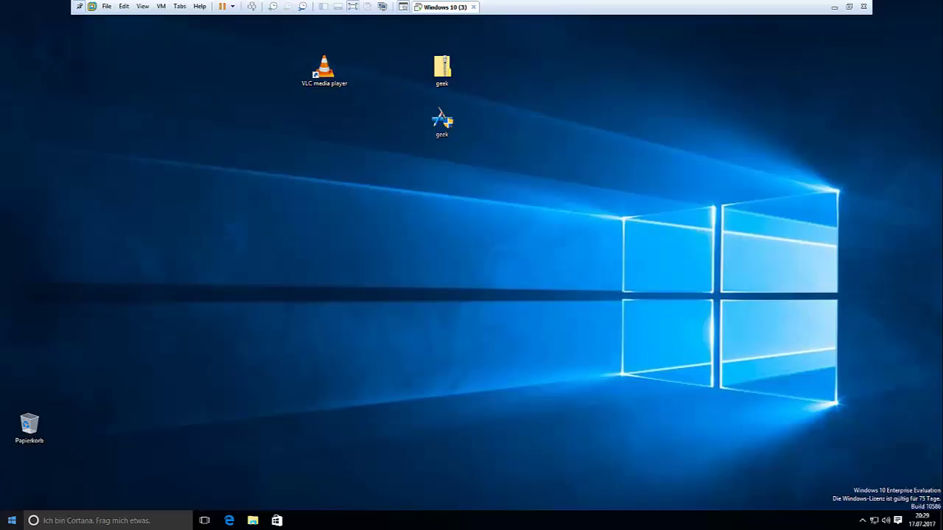
Look up the VLC media player and VLC Updater entries in Programme und Features and close the window
{"action": "right_click", "coordinate": [11, 521]}
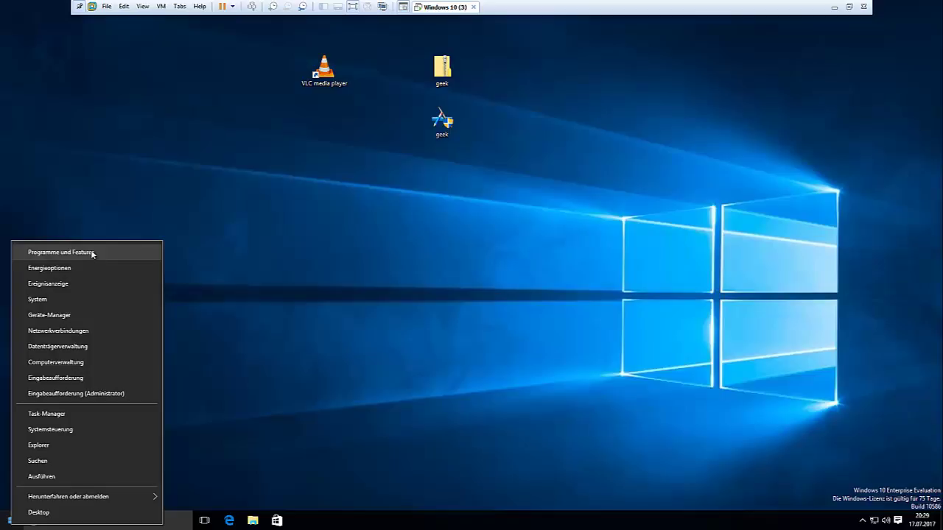
{"action": "left_click", "coordinate": [118, 254]}
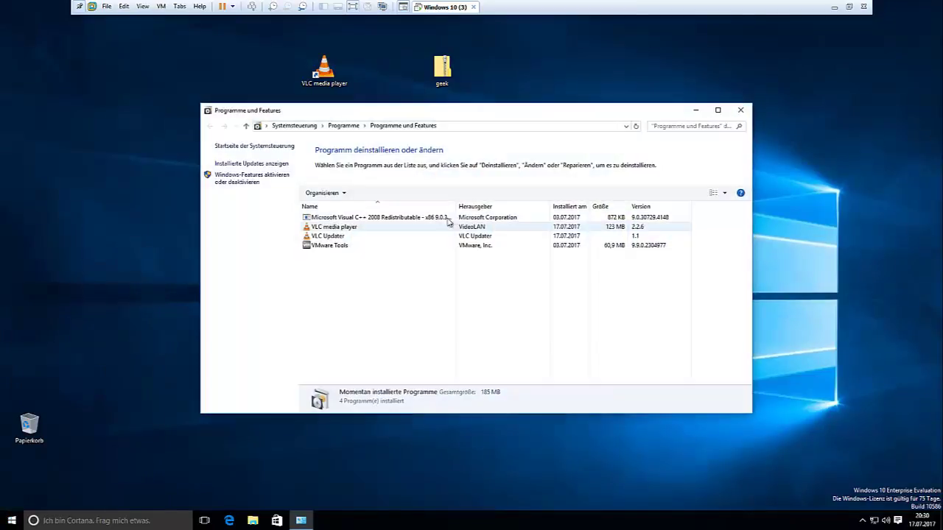
{"action": "left_click", "coordinate": [330, 230]}
{"action": "right_click", "coordinate": [335, 227]}
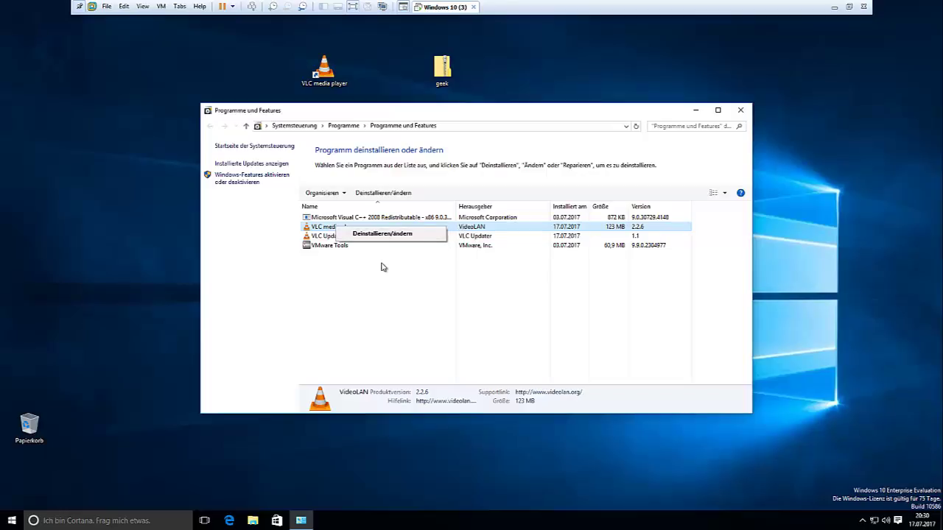
{"action": "left_click", "coordinate": [348, 285]}
{"action": "left_click", "coordinate": [346, 235]}
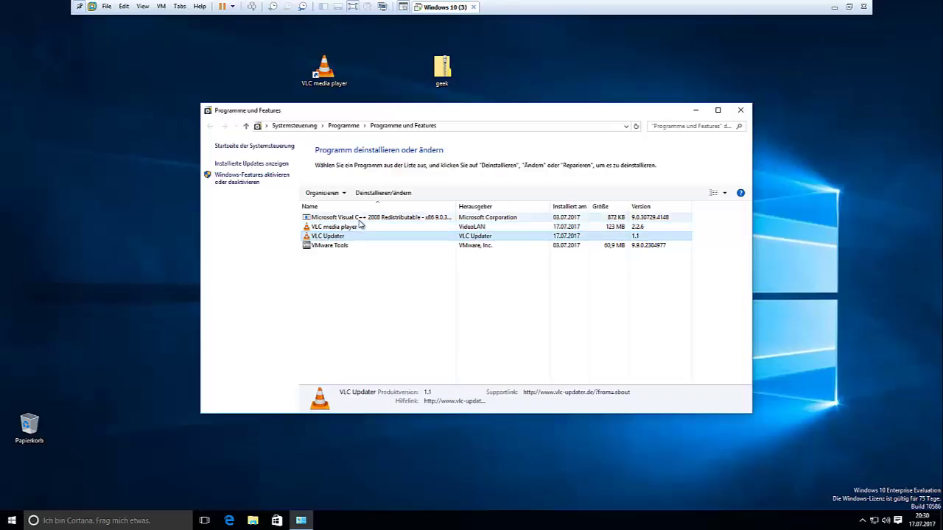
{"action": "left_click", "coordinate": [362, 229]}
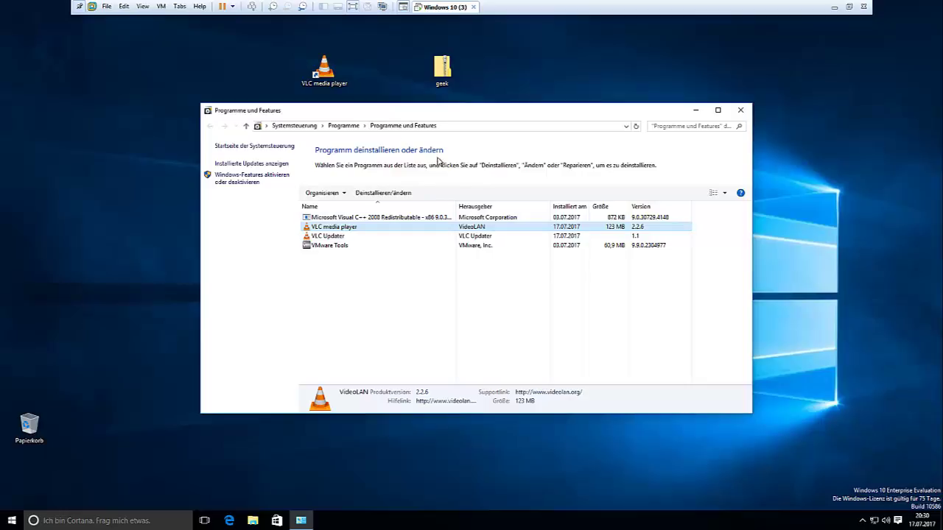
{"action": "left_click_drag", "start_coordinate": [423, 117], "coordinate": [436, 69]}
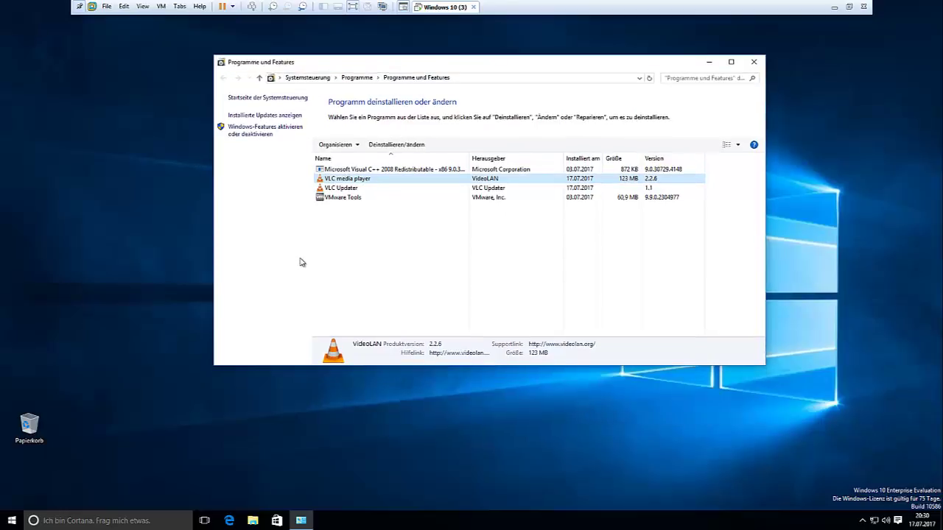
{"action": "left_click", "coordinate": [351, 188]}
{"action": "left_click", "coordinate": [352, 179]}
{"action": "left_click", "coordinate": [754, 63]}
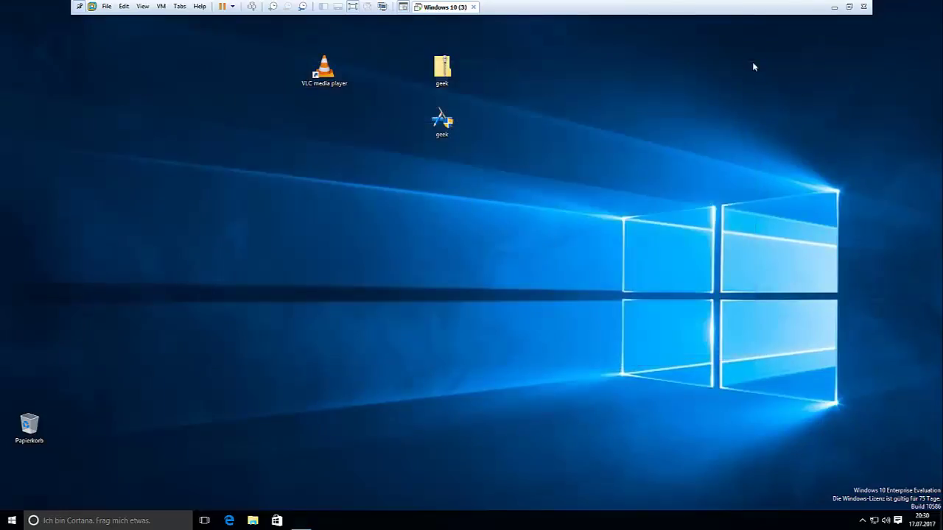
{"action": "left_click", "coordinate": [443, 134]}
{"action": "left_click", "coordinate": [568, 160]}
{"action": "double_click", "coordinate": [440, 118]}
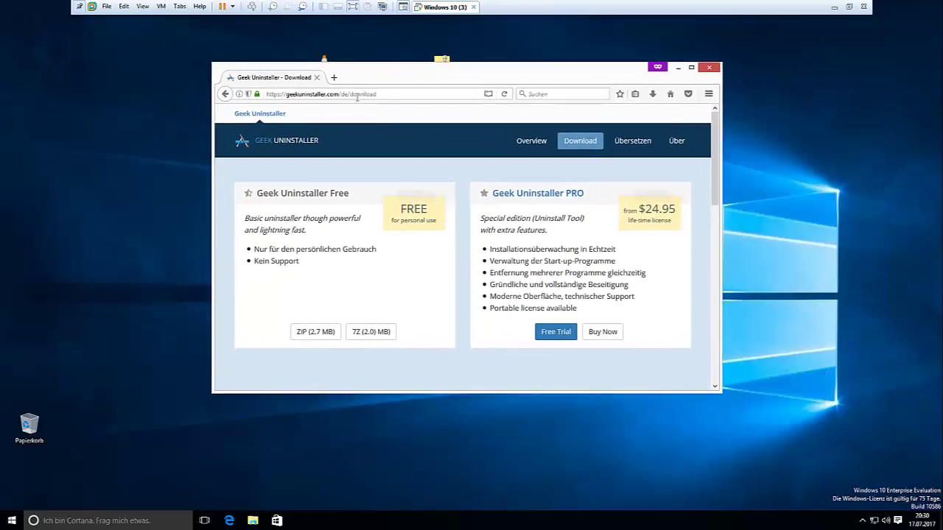
Compare the Free and PRO editions on the Geek Uninstaller download page, get the free ZIP version and minimize the browser
{"action": "left_click", "coordinate": [392, 97]}
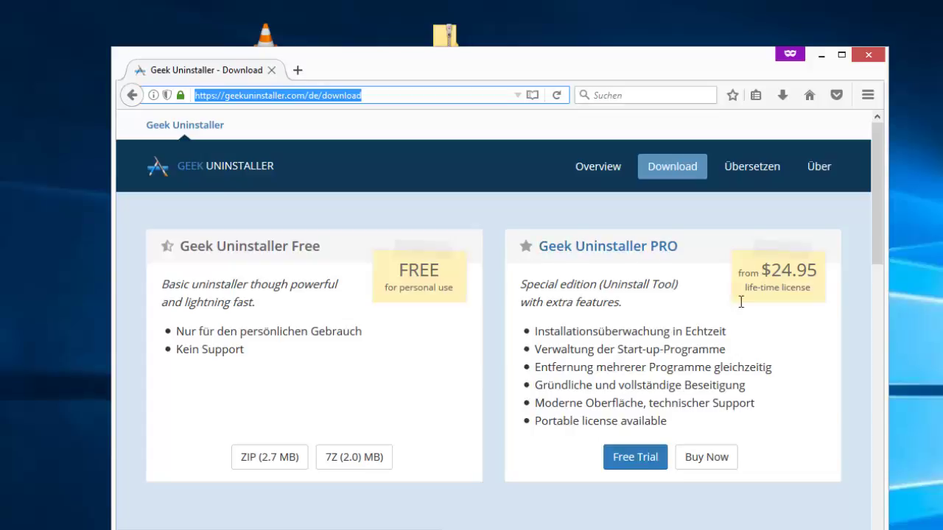
{"action": "left_click_drag", "start_coordinate": [544, 372], "coordinate": [708, 370]}
{"action": "left_click", "coordinate": [750, 373]}
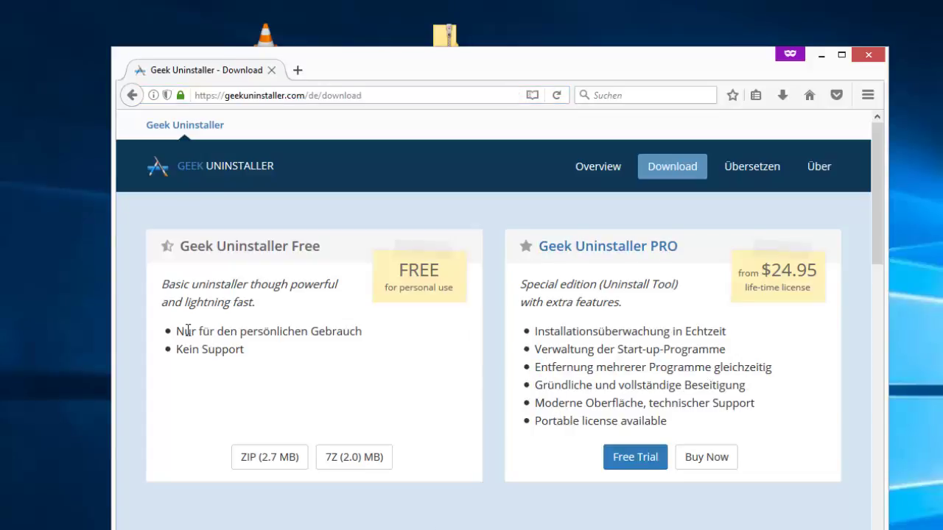
{"action": "left_click_drag", "start_coordinate": [185, 330], "coordinate": [358, 331]}
{"action": "left_click", "coordinate": [306, 325]}
{"action": "left_click_drag", "start_coordinate": [174, 288], "coordinate": [372, 286]}
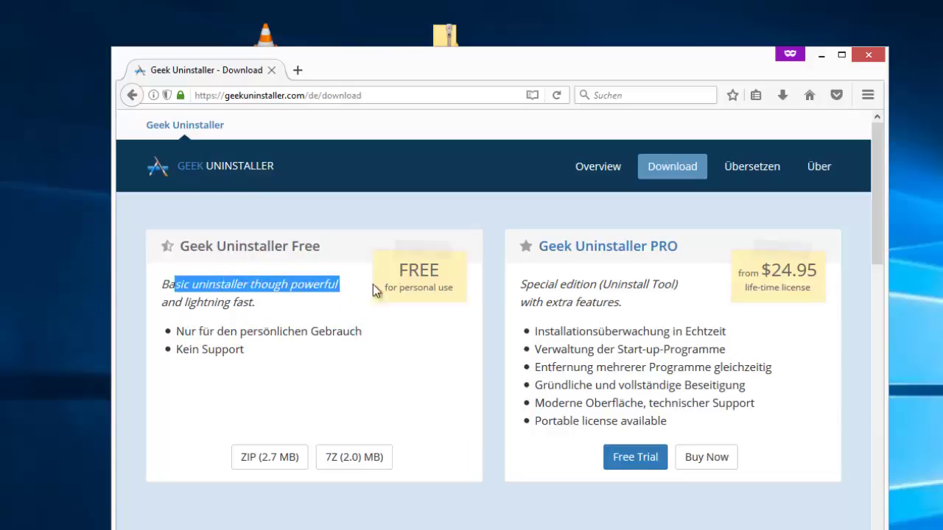
{"action": "left_click", "coordinate": [346, 380]}
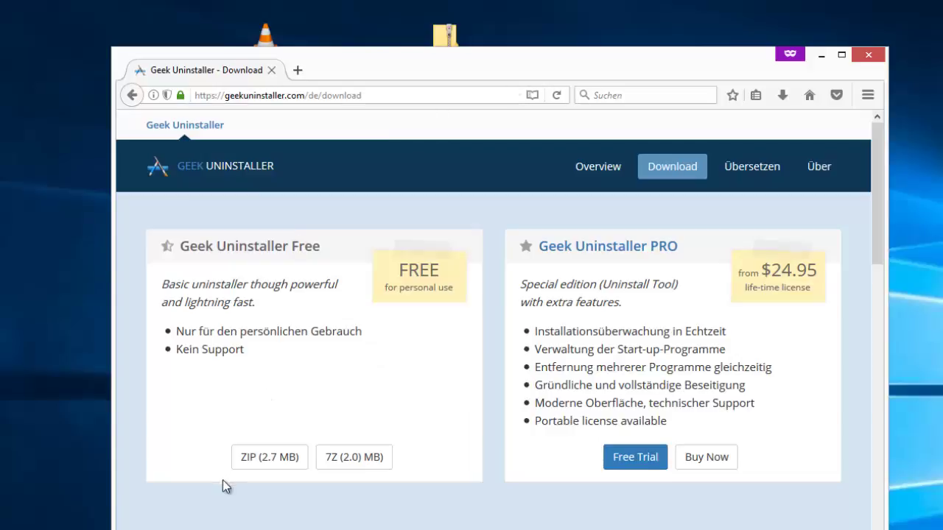
{"action": "left_click", "coordinate": [277, 459]}
{"action": "left_click", "coordinate": [821, 55]}
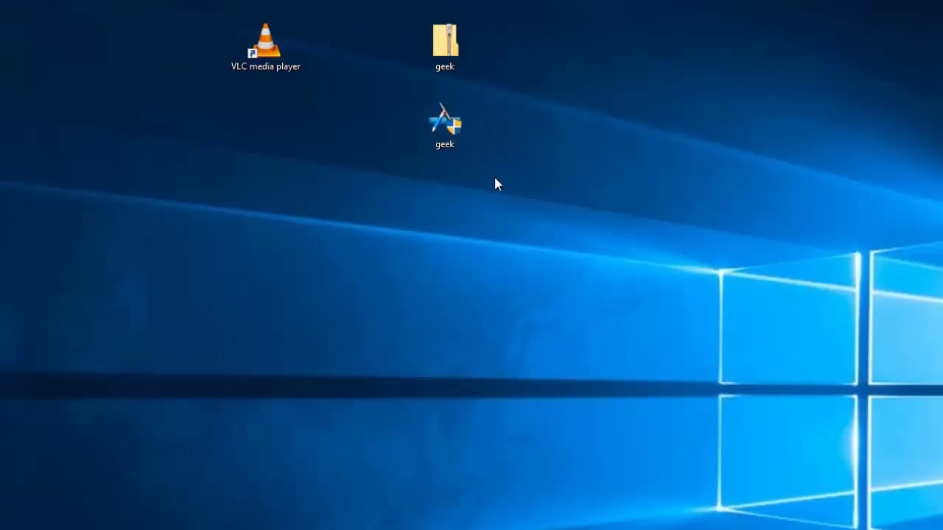
Run the geek application on the desktop as administrator, allow it to make changes and reposition its window
{"action": "right_click", "coordinate": [430, 130]}
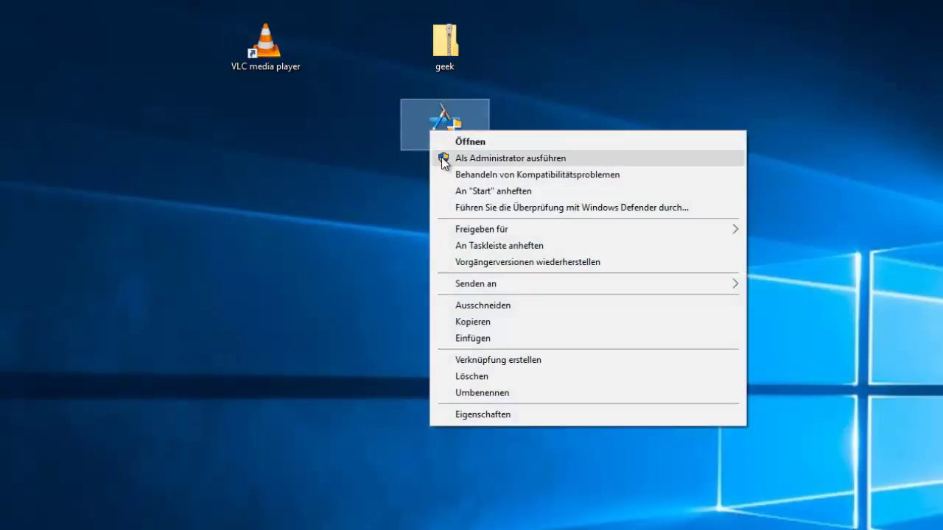
{"action": "left_click", "coordinate": [442, 160]}
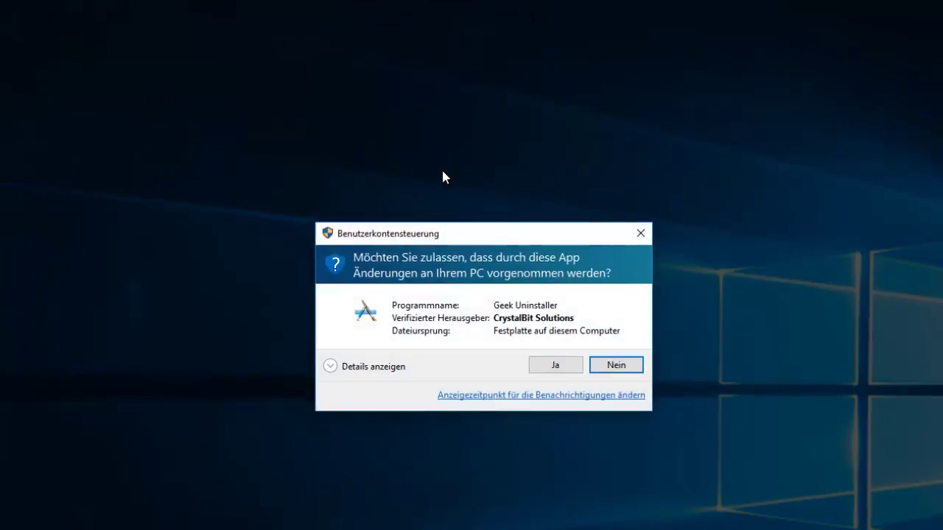
{"action": "left_click", "coordinate": [545, 360]}
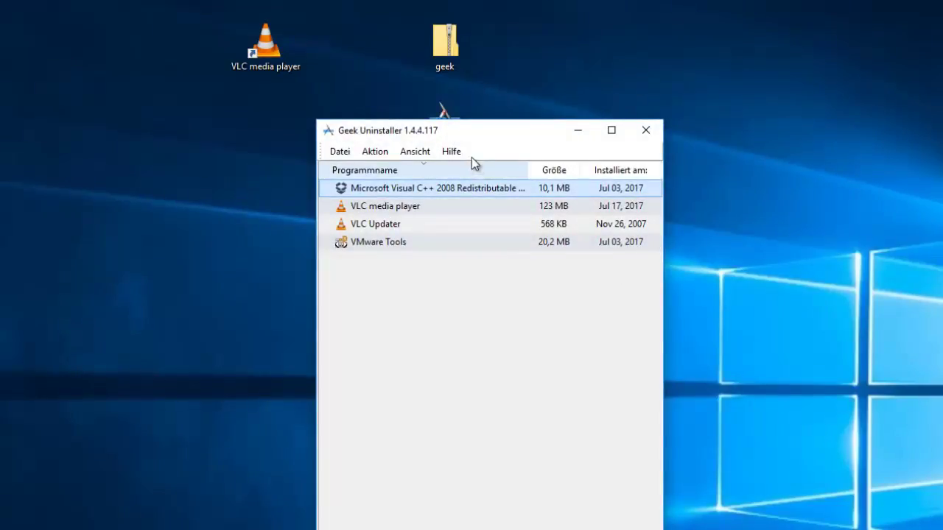
{"action": "left_click_drag", "start_coordinate": [486, 139], "coordinate": [448, 201]}
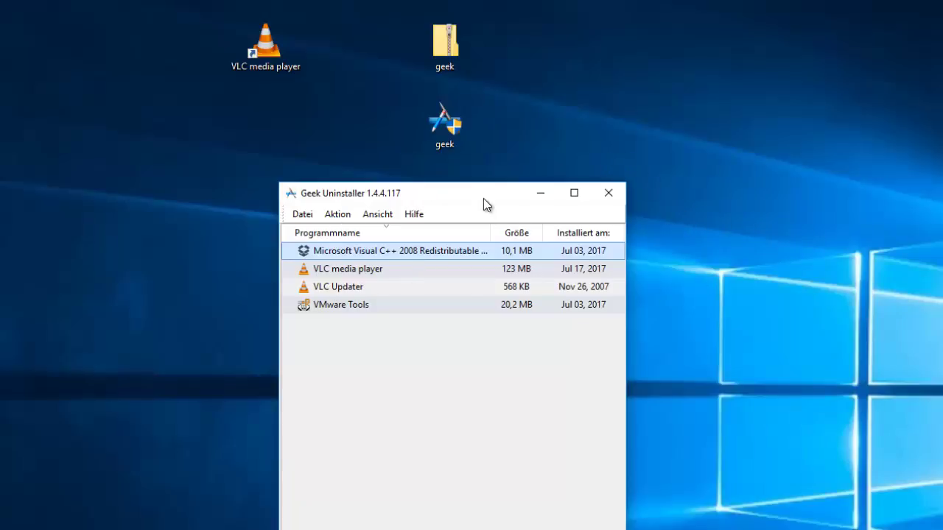
{"action": "left_click_drag", "start_coordinate": [483, 199], "coordinate": [598, 52]}
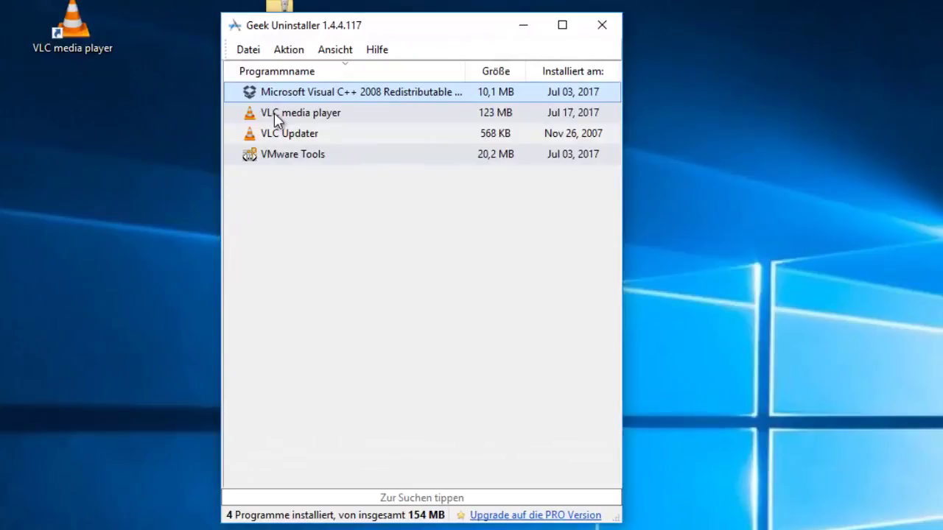
Select VLC media player in the program list and examine the uninstall and removal actions offered for it
{"action": "right_click", "coordinate": [274, 116]}
{"action": "left_click", "coordinate": [267, 118]}
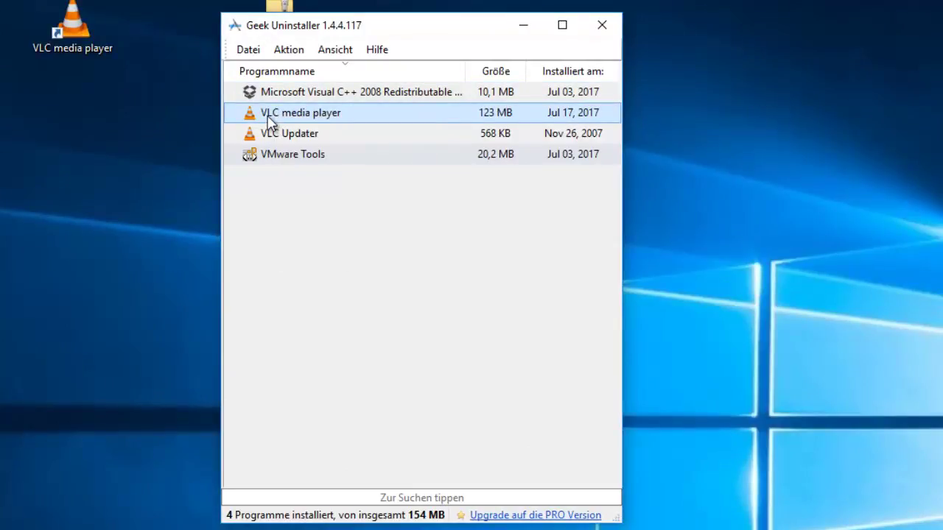
{"action": "right_click", "coordinate": [270, 122]}
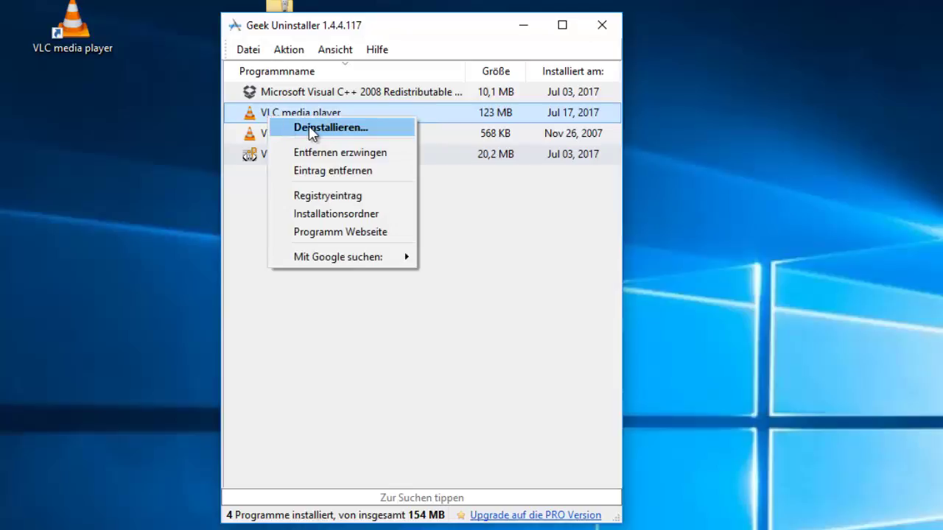
{"action": "left_click", "coordinate": [265, 122]}
{"action": "right_click", "coordinate": [267, 123]}
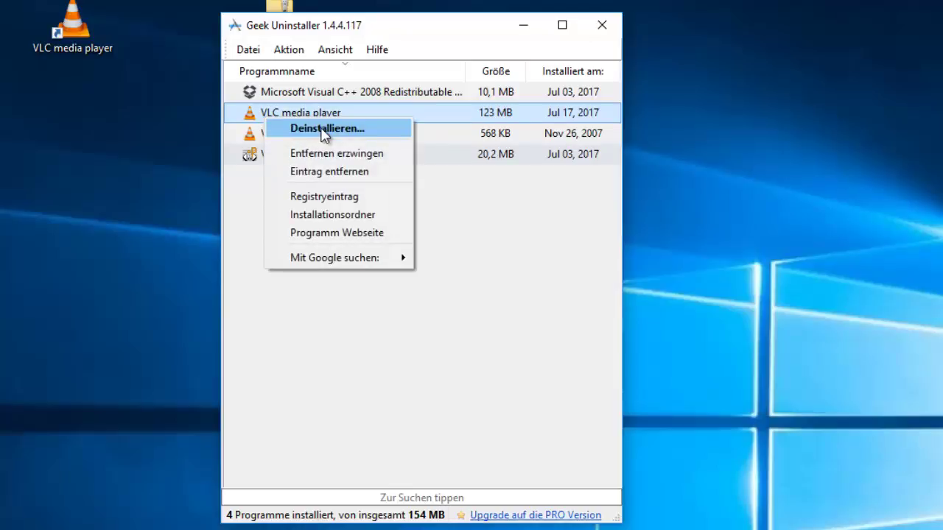
{"action": "left_click", "coordinate": [288, 50]}
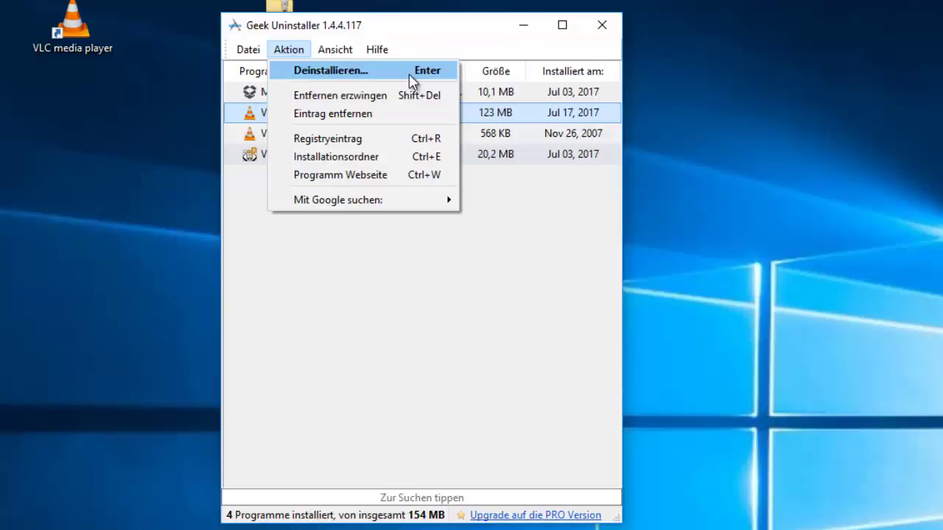
{"action": "left_click", "coordinate": [262, 118]}
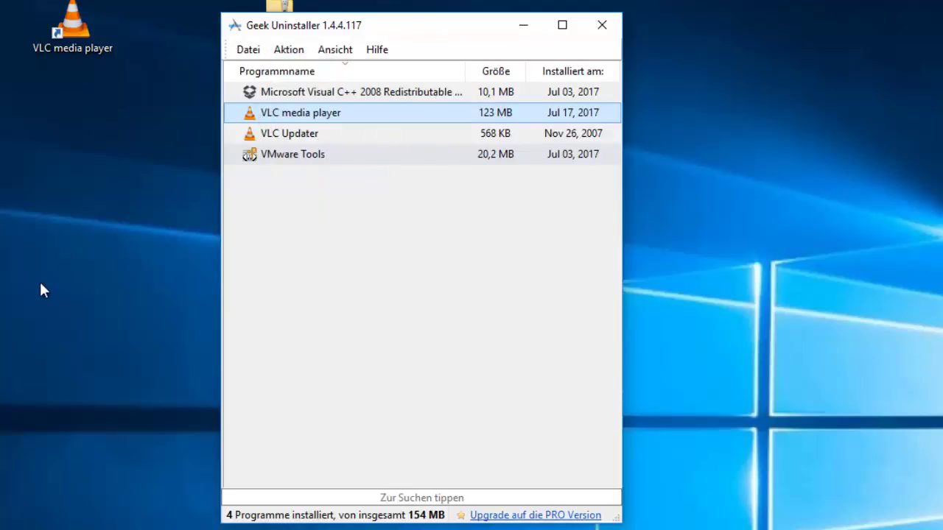
View the registry entry of VLC media player and close the registry editor
{"action": "right_click", "coordinate": [336, 120]}
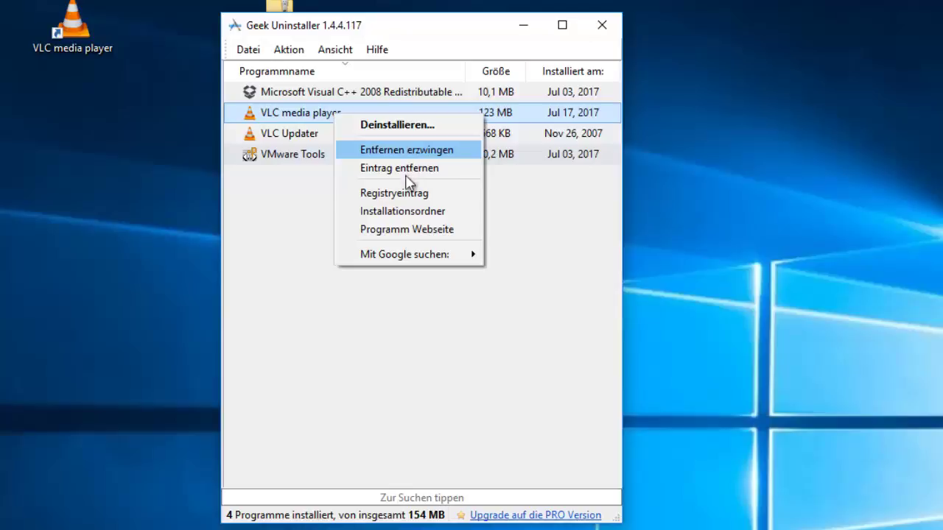
{"action": "left_click", "coordinate": [383, 194]}
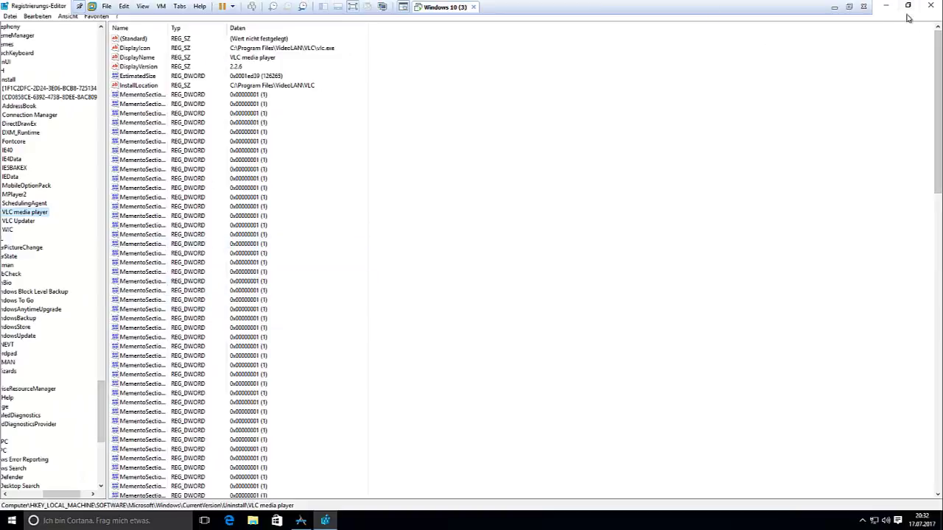
{"action": "left_click", "coordinate": [931, 5]}
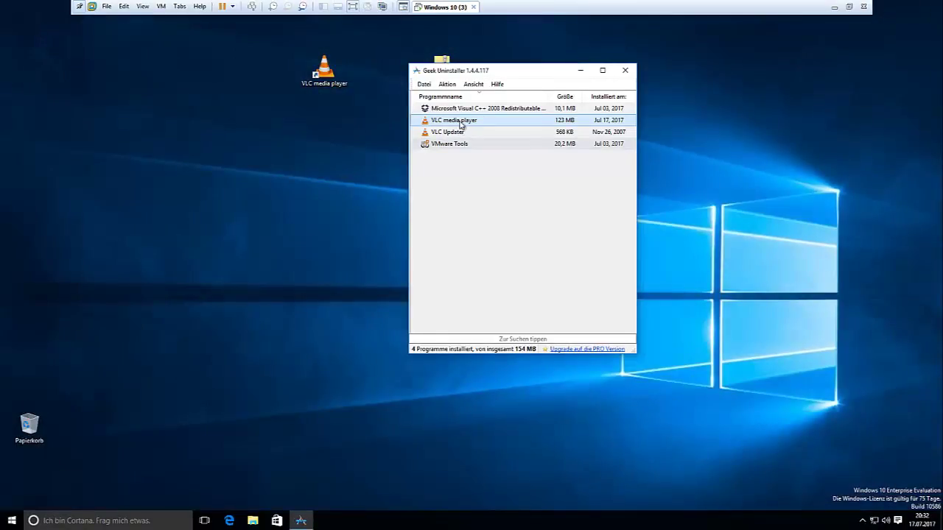
Examine the Google search options offered for VLC media player in the program list
{"action": "right_click", "coordinate": [460, 122]}
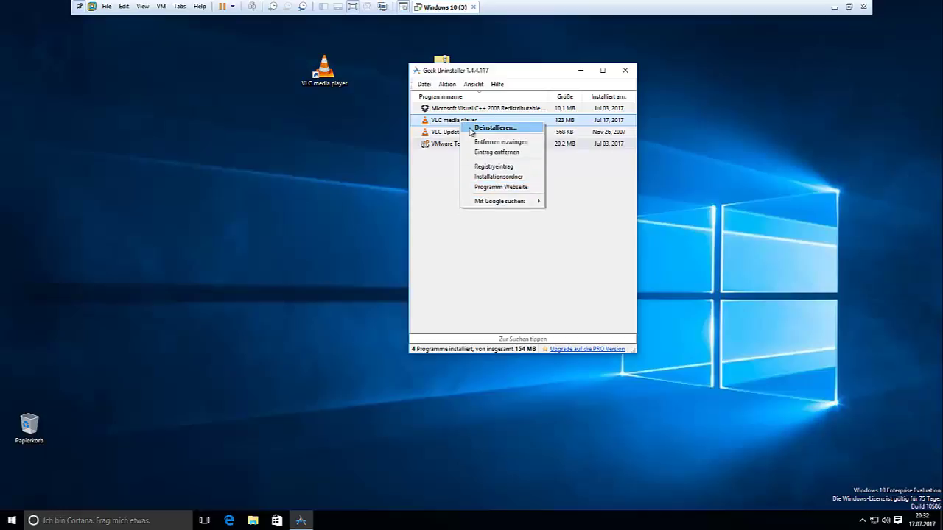
{"action": "mouse_move", "coordinate": [493, 201]}
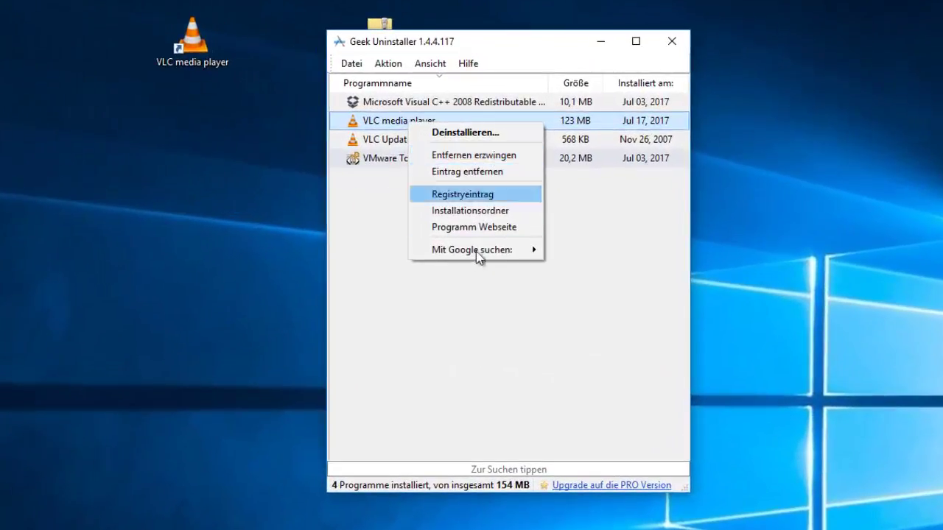
{"action": "mouse_move", "coordinate": [469, 256]}
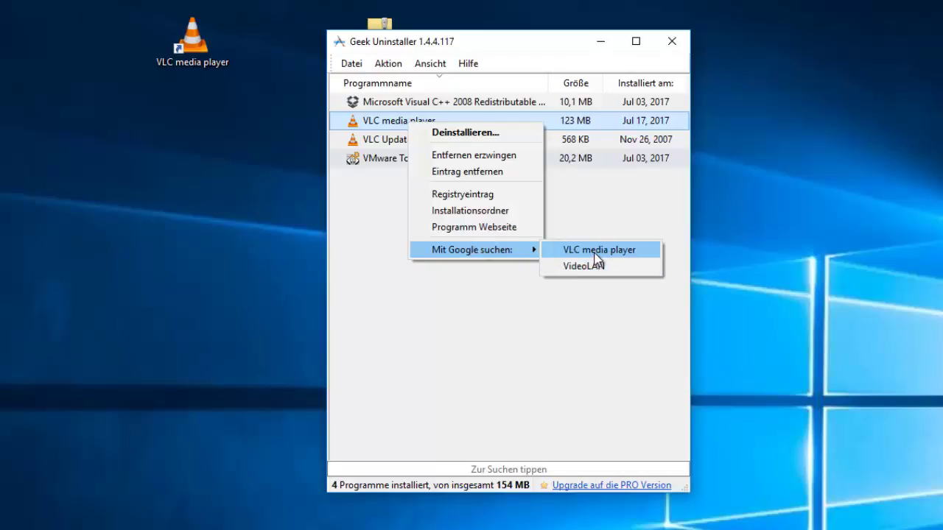
{"action": "left_click", "coordinate": [391, 122]}
Force the removal of VLC media player and confirm it
{"action": "right_click", "coordinate": [393, 121]}
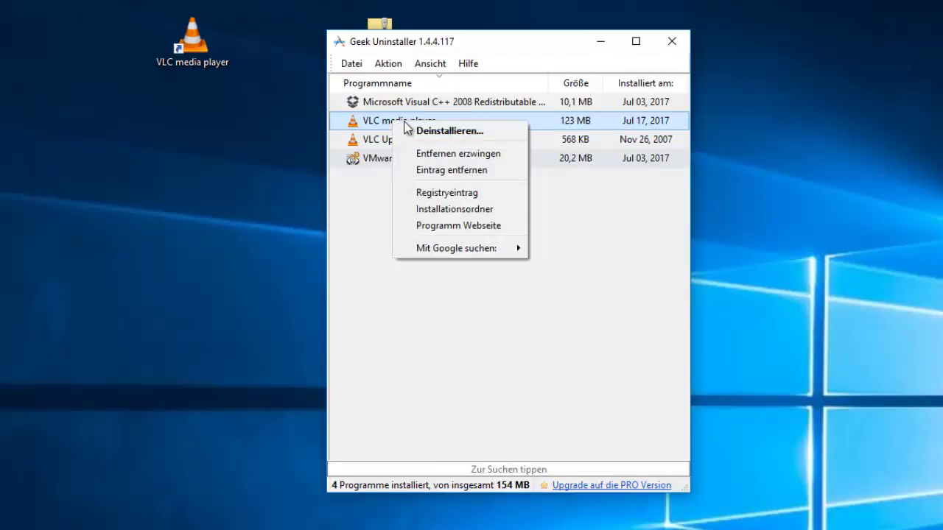
{"action": "left_click", "coordinate": [482, 157]}
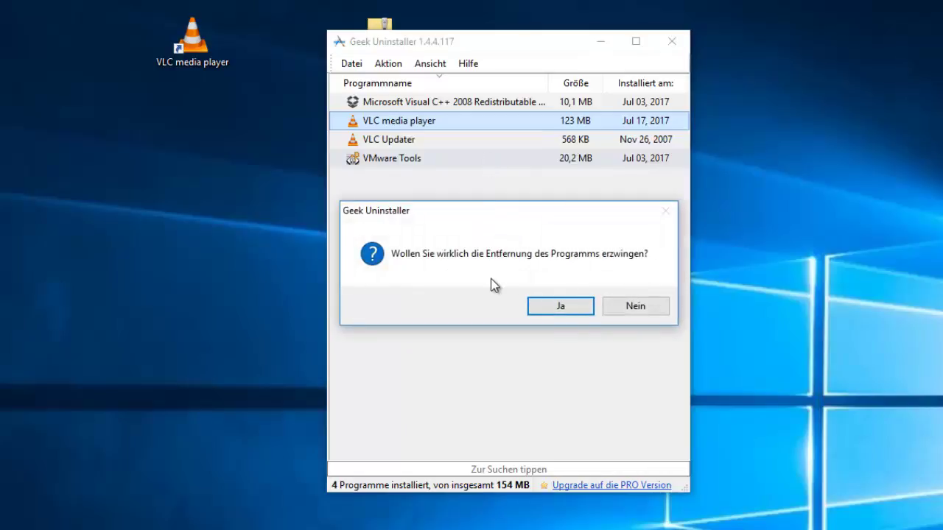
{"action": "left_click", "coordinate": [543, 308]}
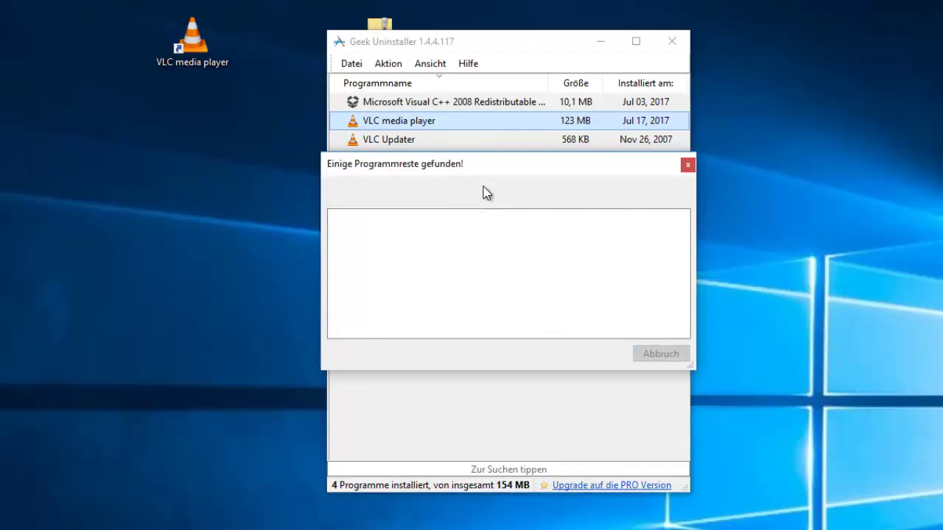
Move the program leftovers window aside, collapse its Dateisystem and Registry groups, and enlarge the window
{"action": "left_click_drag", "start_coordinate": [506, 178], "coordinate": [68, 77]}
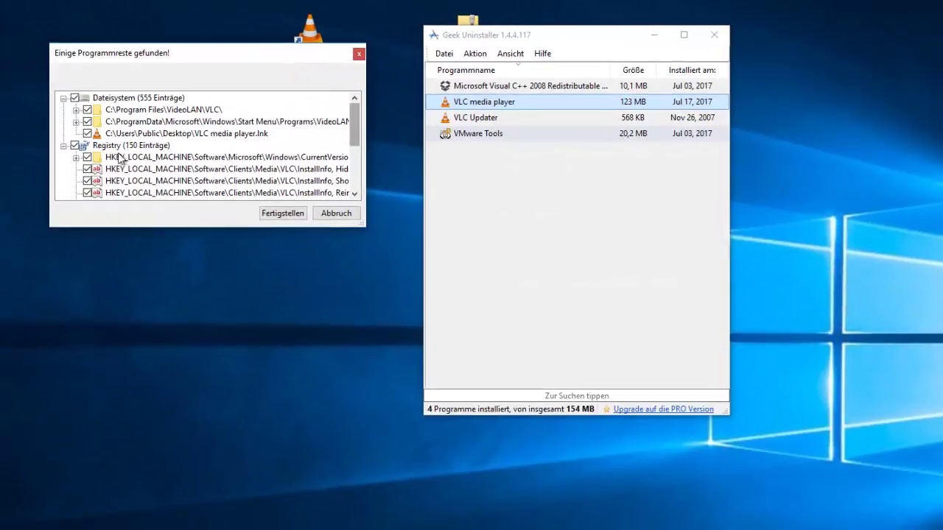
{"action": "left_click", "coordinate": [63, 98]}
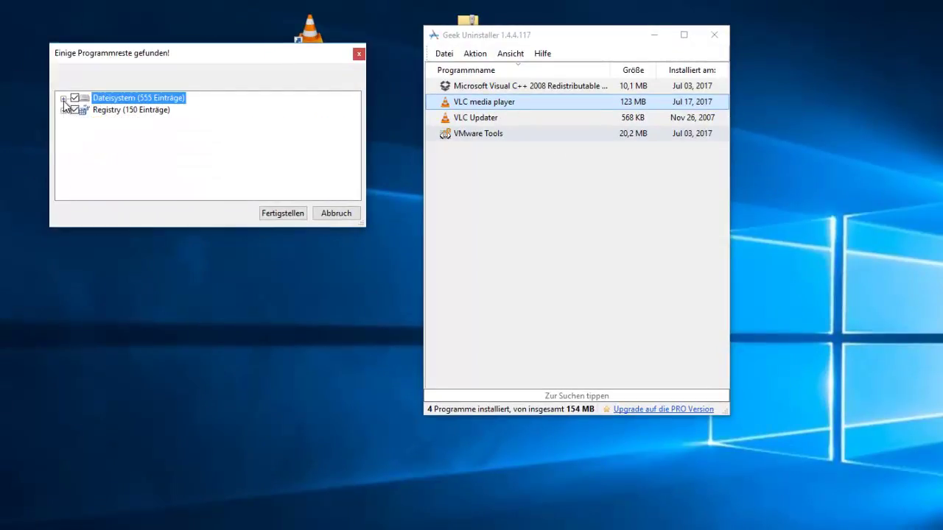
{"action": "left_click_drag", "start_coordinate": [365, 227], "coordinate": [697, 516]}
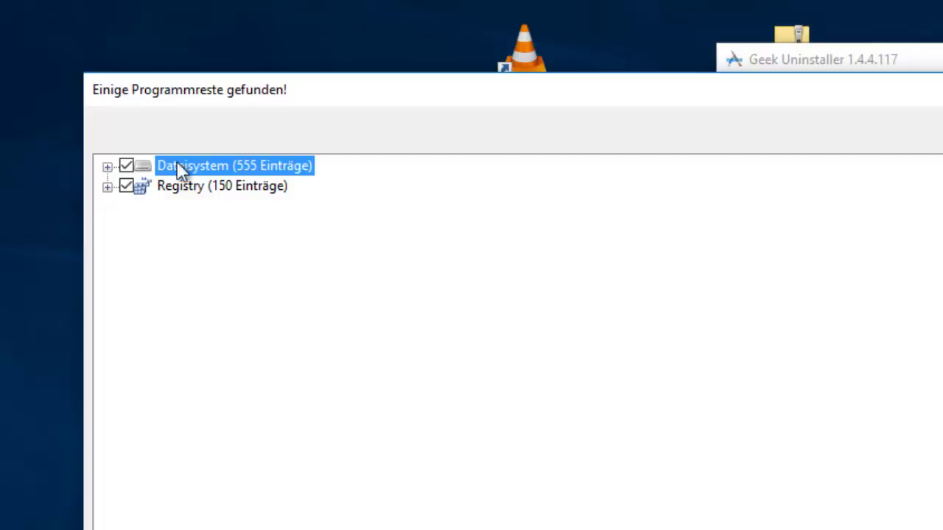
Expand the Dateisystem group of the program leftovers and examine the VLC folders and desktop shortcut it lists
{"action": "left_click", "coordinate": [108, 166]}
{"action": "left_click", "coordinate": [279, 207]}
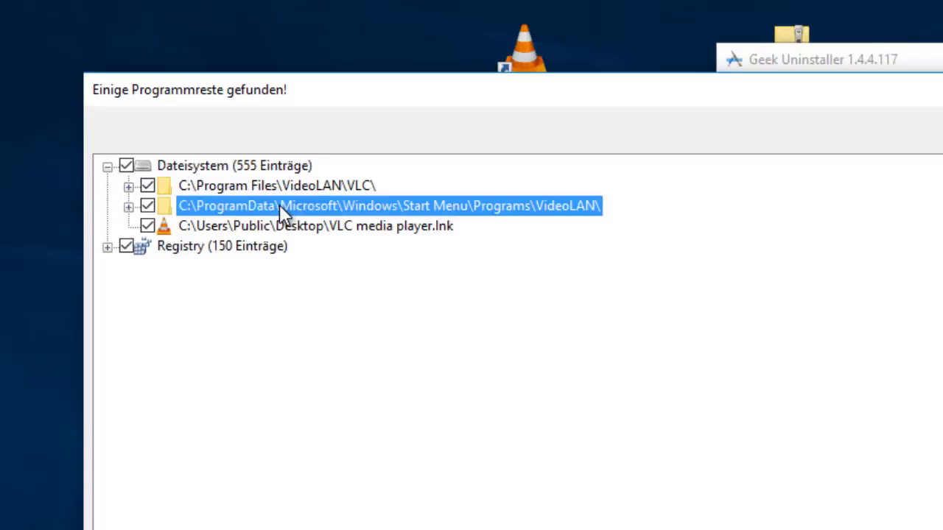
{"action": "left_click", "coordinate": [324, 185]}
{"action": "left_click", "coordinate": [322, 228]}
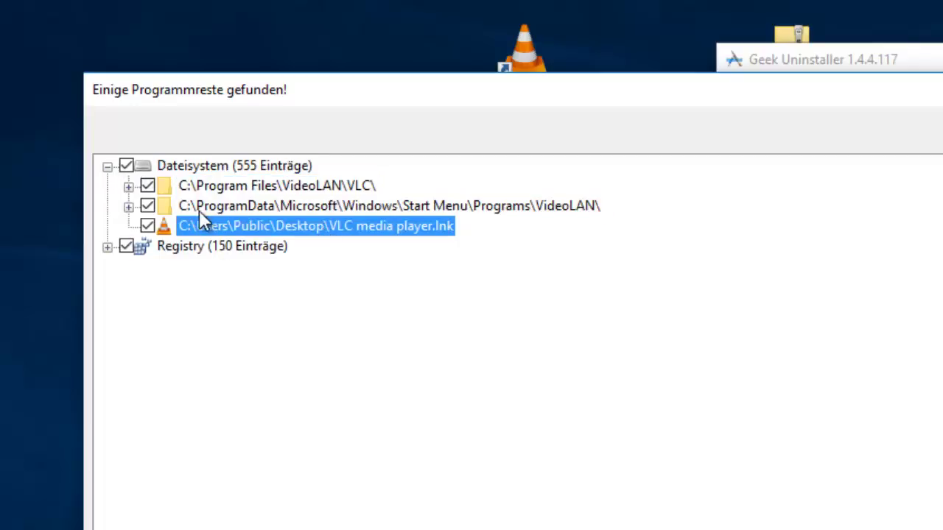
{"action": "left_click", "coordinate": [293, 170]}
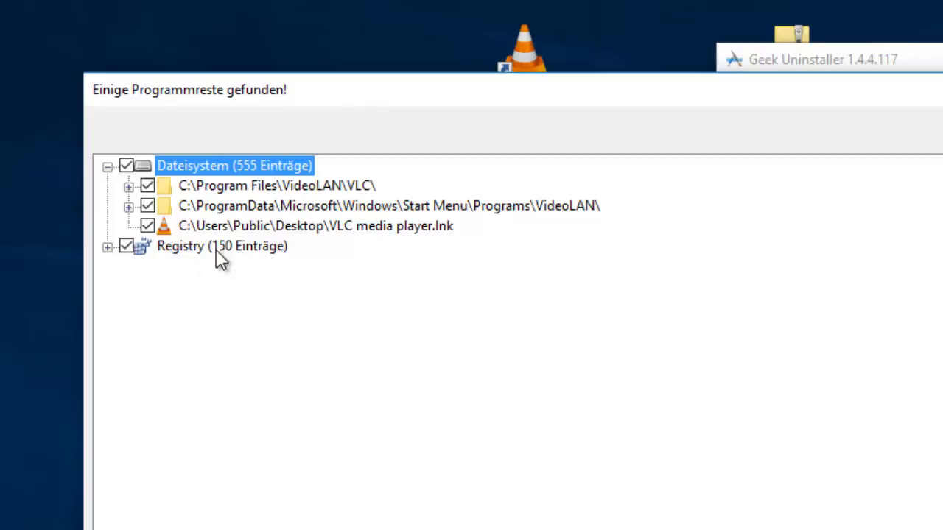
Expand the Registry group and its VLC media player uninstall key, and examine the leftover registry entries
{"action": "left_click", "coordinate": [108, 248]}
{"action": "left_click", "coordinate": [199, 328]}
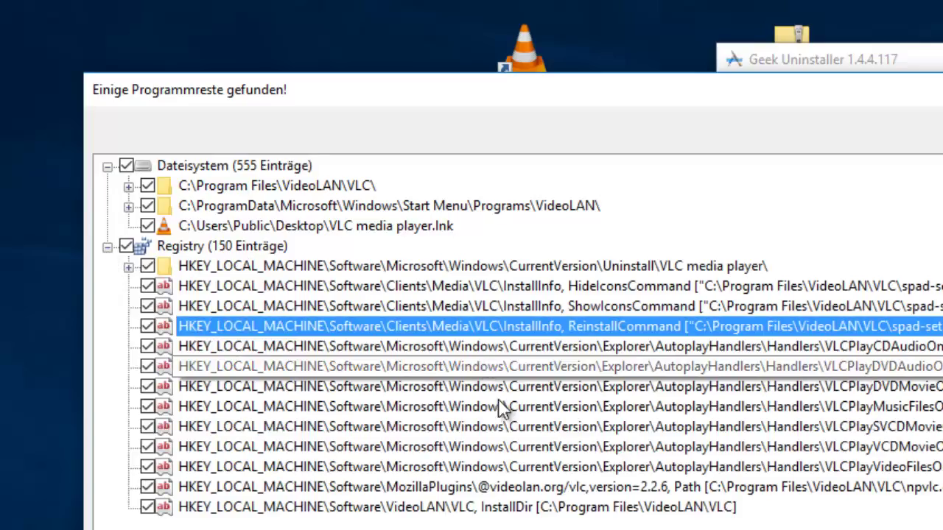
{"action": "left_click", "coordinate": [700, 487]}
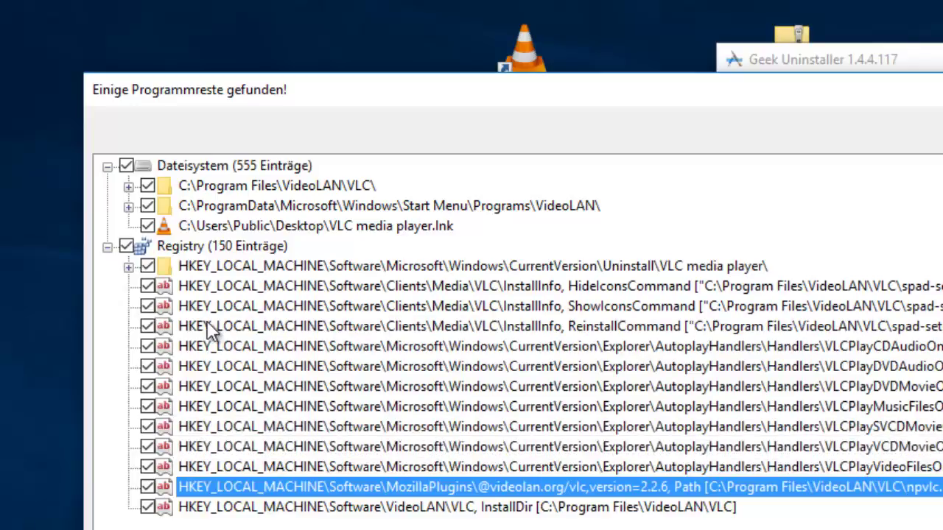
{"action": "left_click", "coordinate": [129, 266]}
{"action": "scroll", "coordinate": [448, 437], "scroll_direction": "down", "scroll_amount": 15}
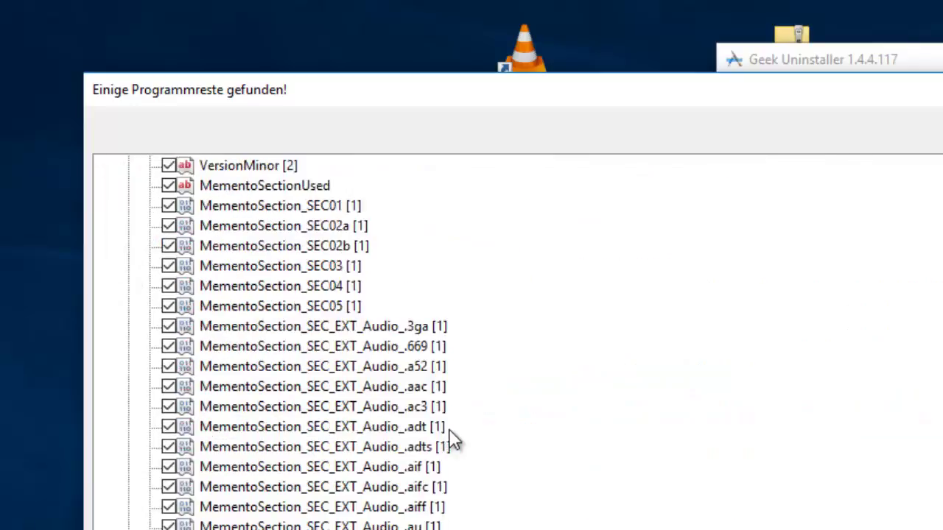
{"action": "scroll", "coordinate": [476, 442], "scroll_direction": "down", "scroll_amount": 5}
{"action": "scroll", "coordinate": [615, 246], "scroll_direction": "up", "scroll_amount": 20}
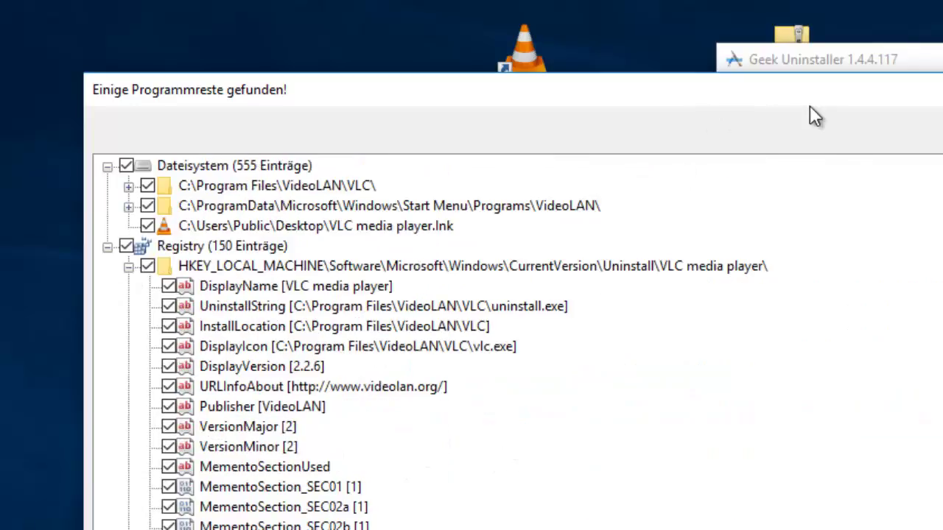
Reposition the leftovers window, review the registry entries through to the end of the list, and collapse the Registry group
{"action": "left_click_drag", "start_coordinate": [810, 105], "coordinate": [678, 228]}
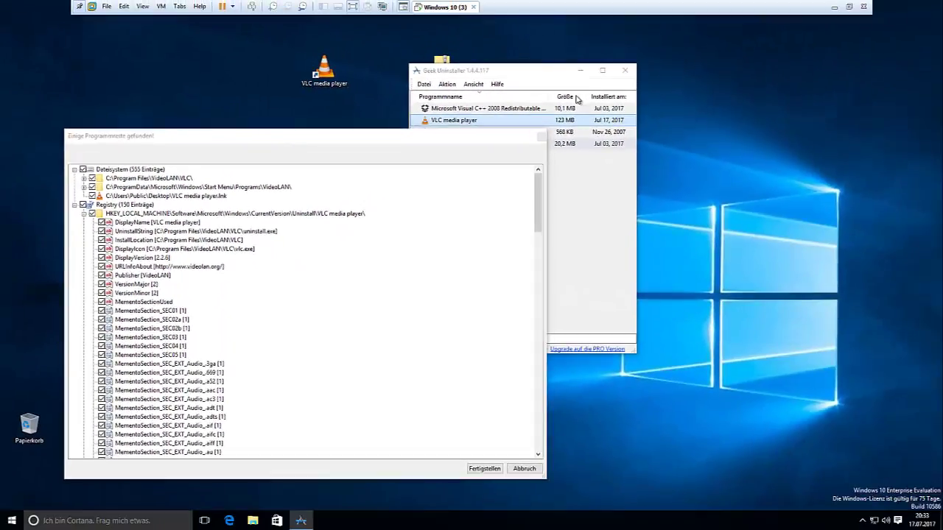
{"action": "left_click_drag", "start_coordinate": [490, 141], "coordinate": [497, 70]}
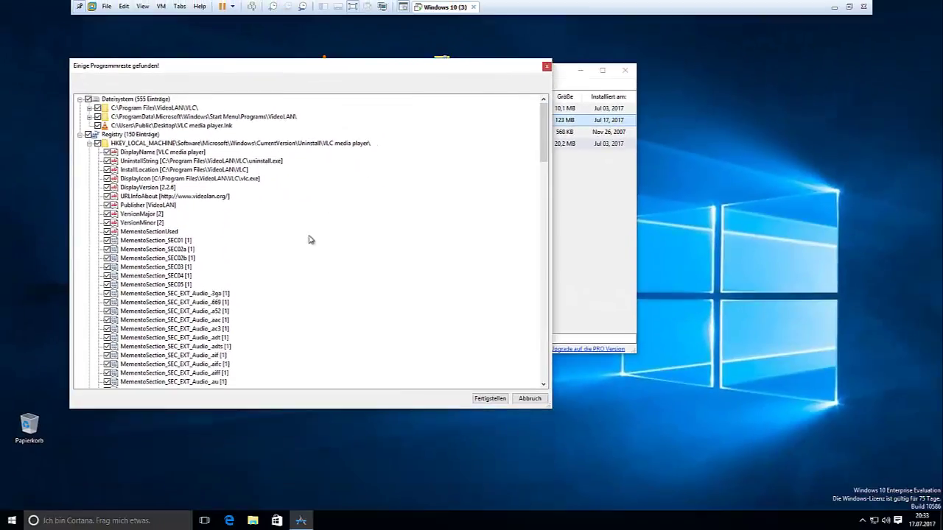
{"action": "scroll", "coordinate": [164, 190], "scroll_direction": "down", "scroll_amount": 10}
{"action": "scroll", "coordinate": [164, 190], "scroll_direction": "down", "scroll_amount": 15}
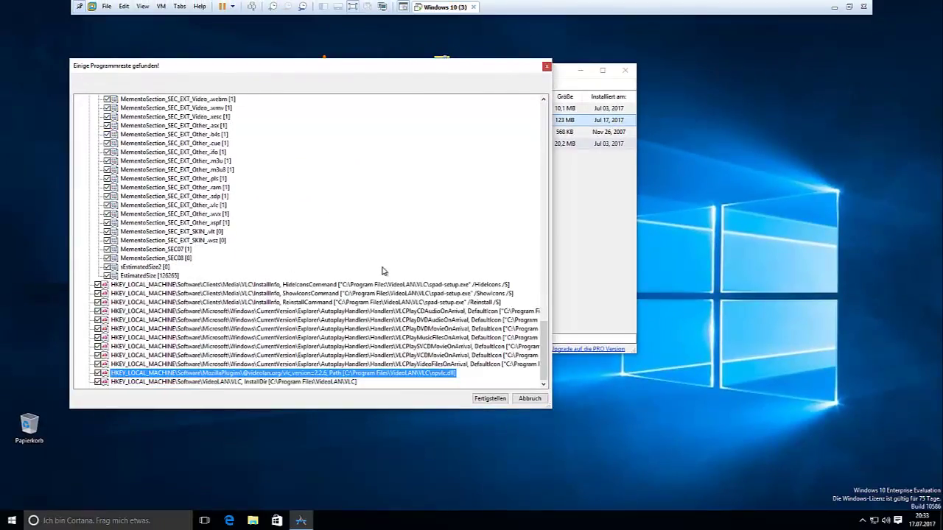
{"action": "scroll", "coordinate": [404, 180], "scroll_direction": "up", "scroll_amount": 5}
{"action": "scroll", "coordinate": [404, 180], "scroll_direction": "up", "scroll_amount": 10}
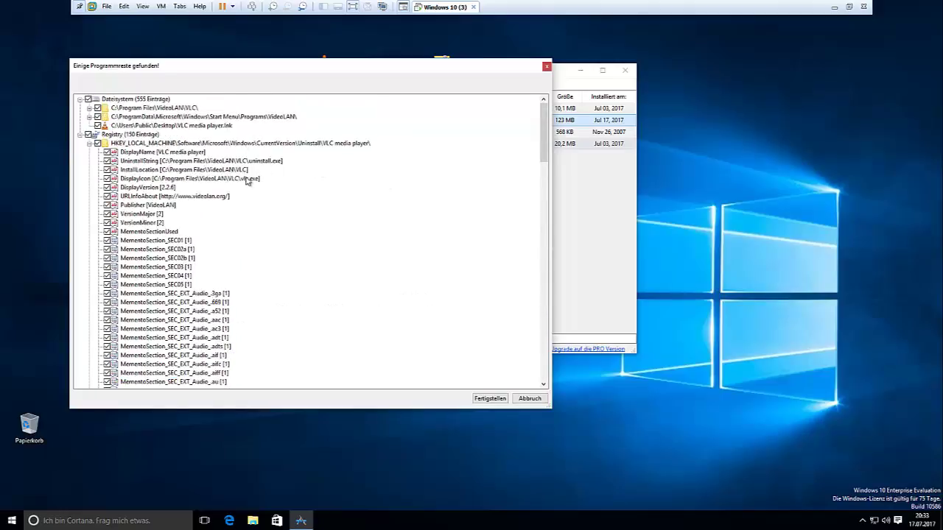
{"action": "left_click", "coordinate": [80, 136]}
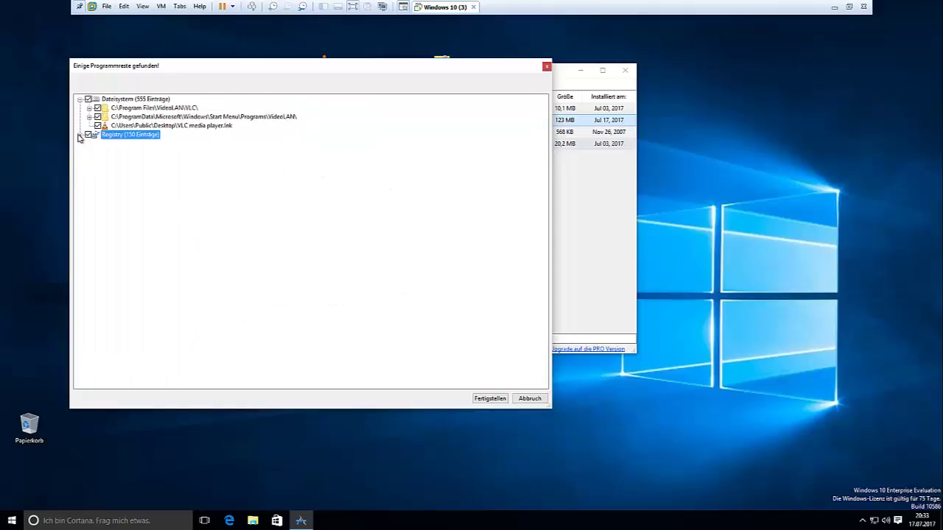
Remove all checked VLC media player leftovers from the file system and registry, and close the leftovers window
{"action": "left_click", "coordinate": [489, 399]}
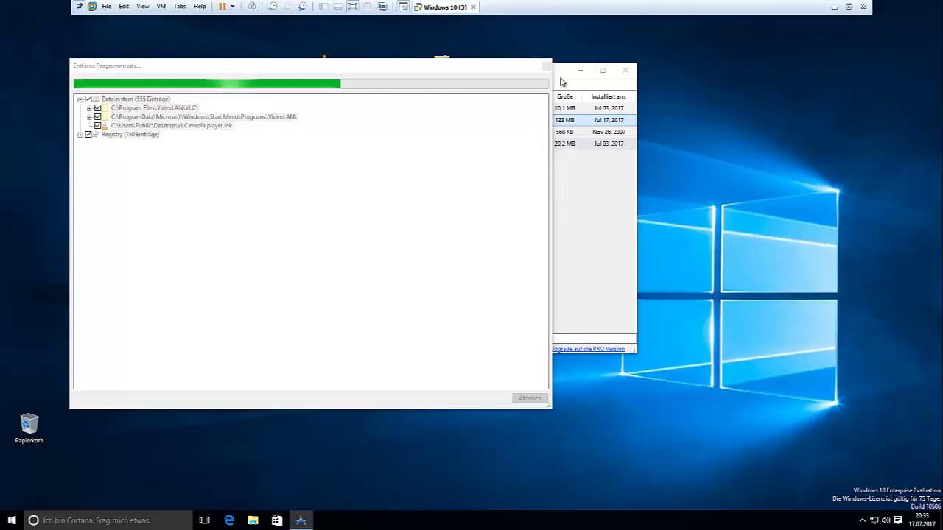
{"action": "left_click_drag", "start_coordinate": [495, 65], "coordinate": [497, 159]}
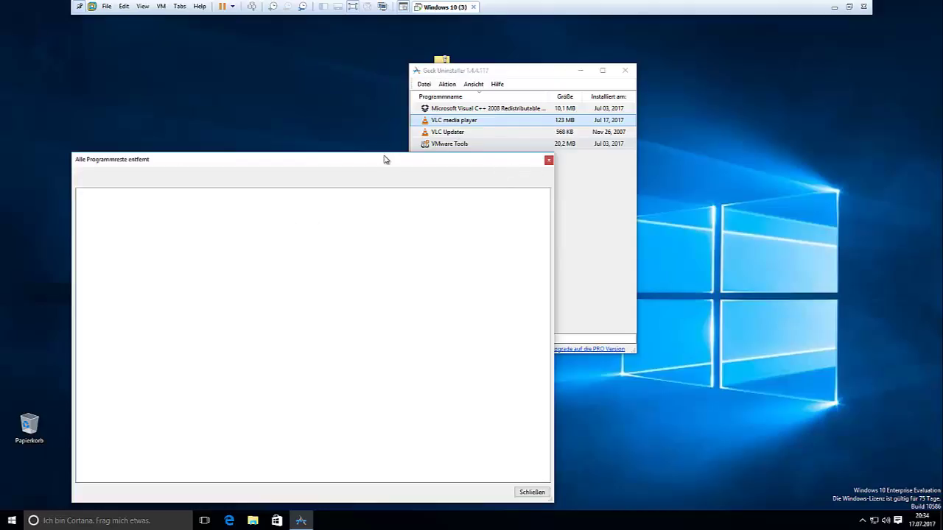
{"action": "left_click_drag", "start_coordinate": [384, 159], "coordinate": [359, 71]}
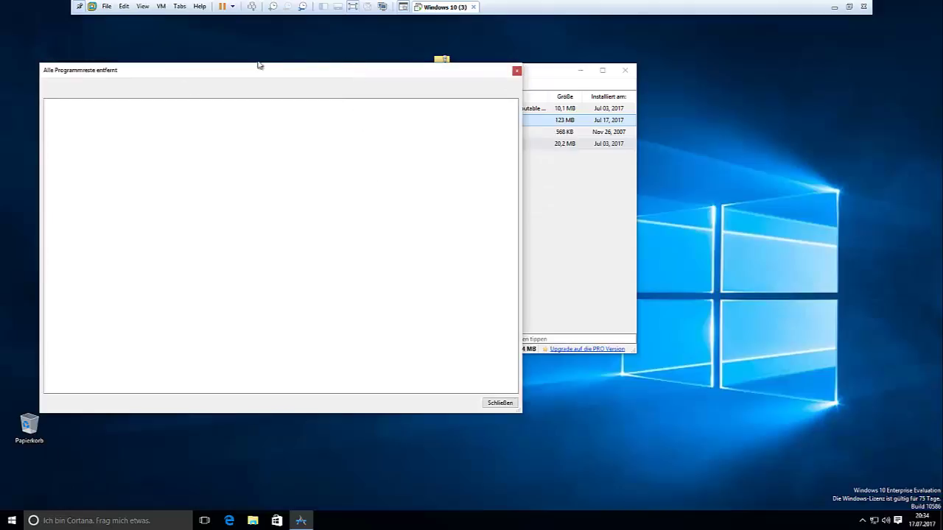
{"action": "left_click", "coordinate": [499, 403]}
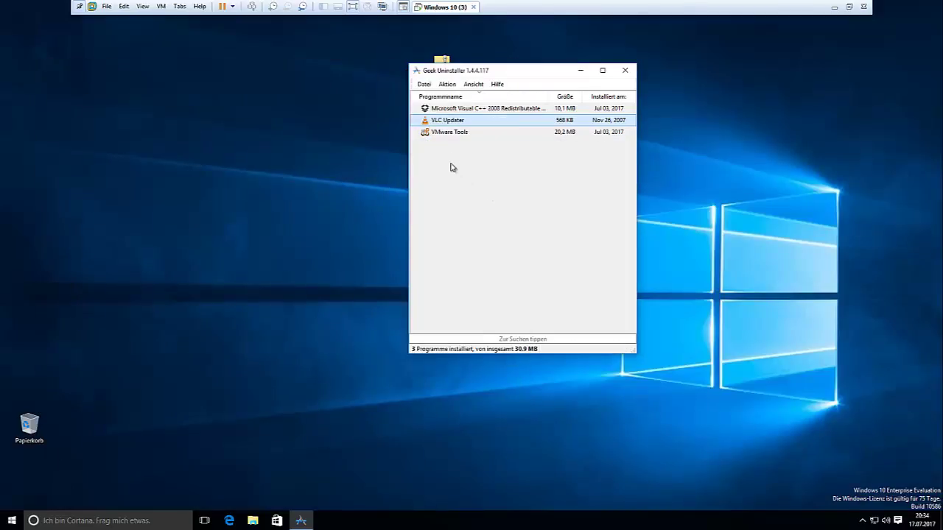
Force the removal of VLC Updater, delete all its leftovers and close the leftovers window
{"action": "right_click", "coordinate": [460, 123]}
{"action": "left_click", "coordinate": [480, 141]}
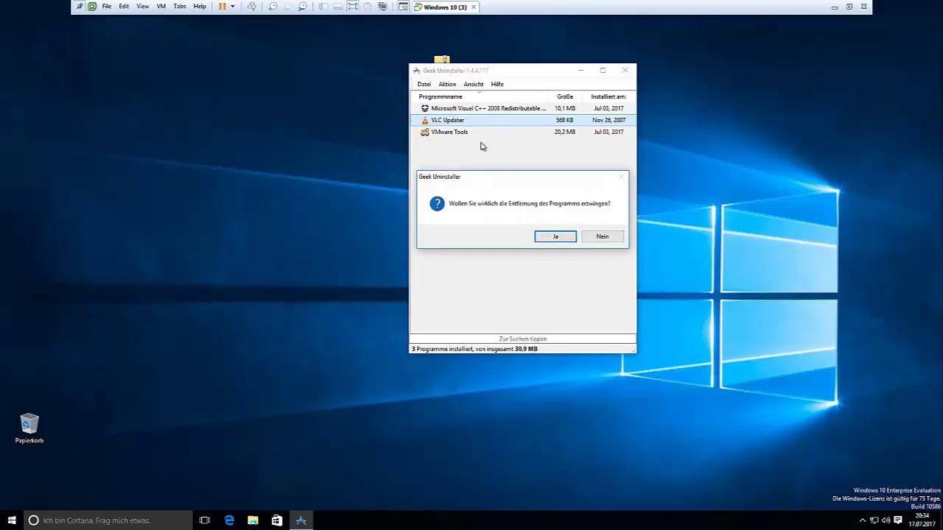
{"action": "left_click", "coordinate": [552, 239]}
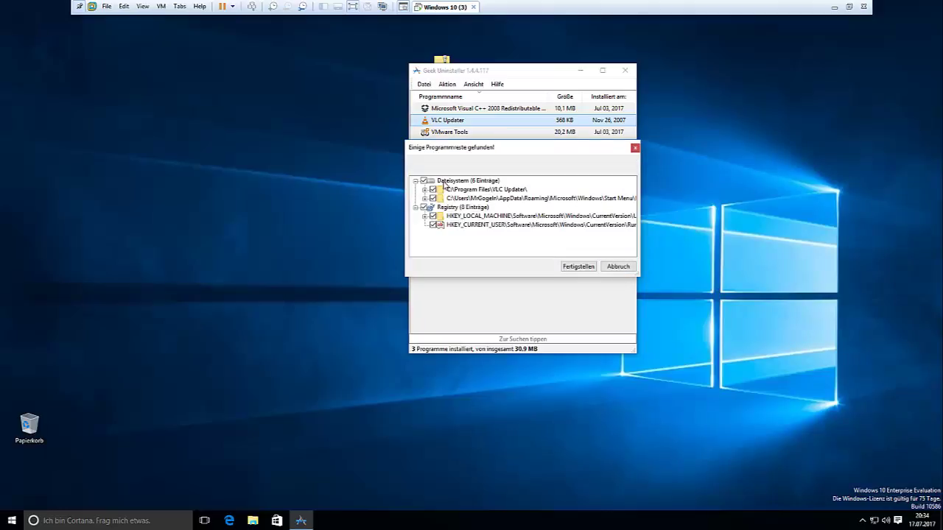
{"action": "left_click", "coordinate": [576, 268]}
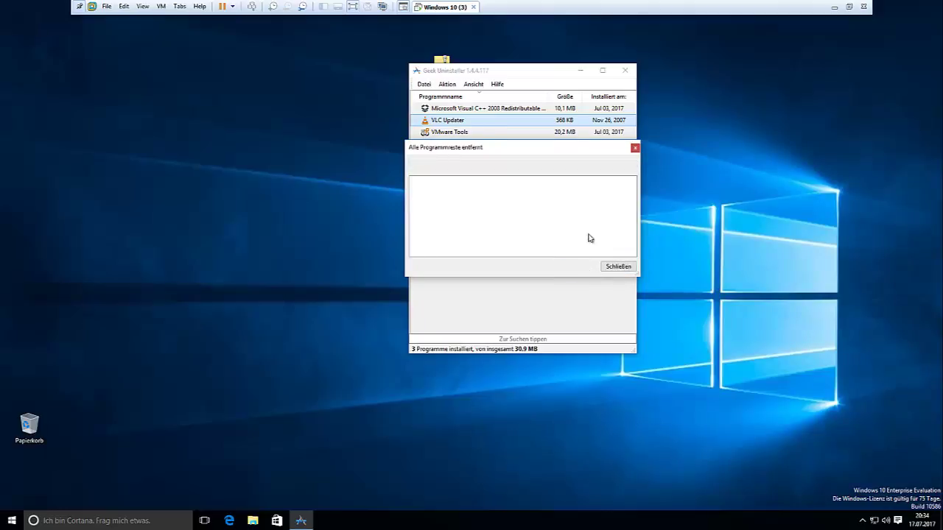
{"action": "left_click", "coordinate": [618, 267]}
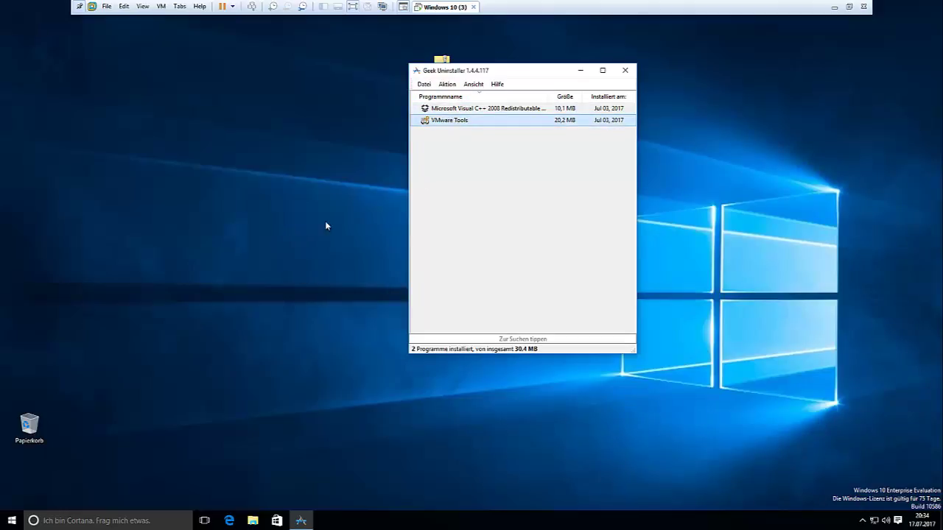
{"action": "left_click_drag", "start_coordinate": [539, 74], "coordinate": [448, 105]}
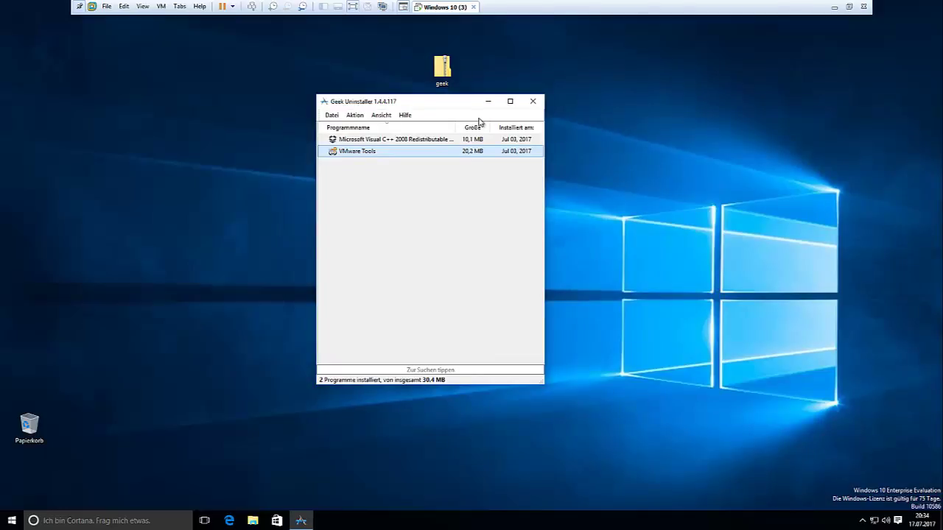
{"action": "left_click", "coordinate": [383, 143]}
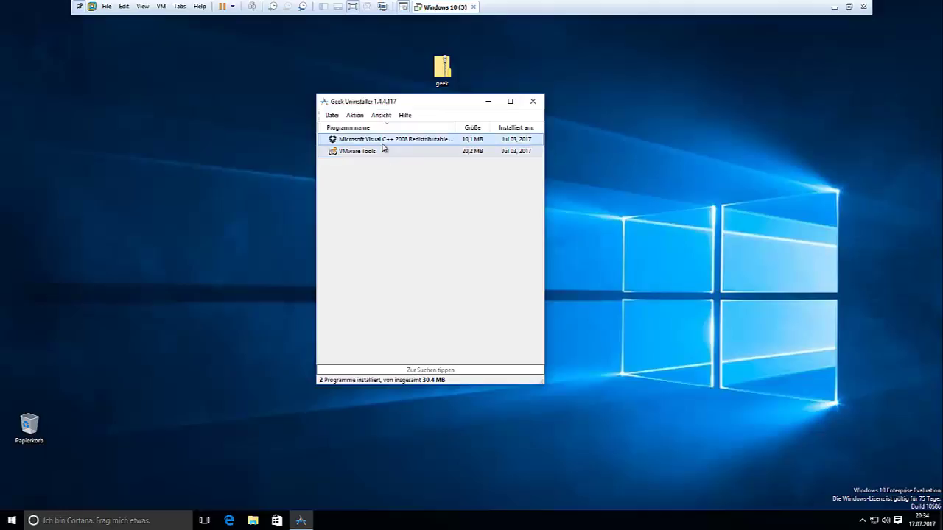
{"action": "left_click", "coordinate": [376, 153]}
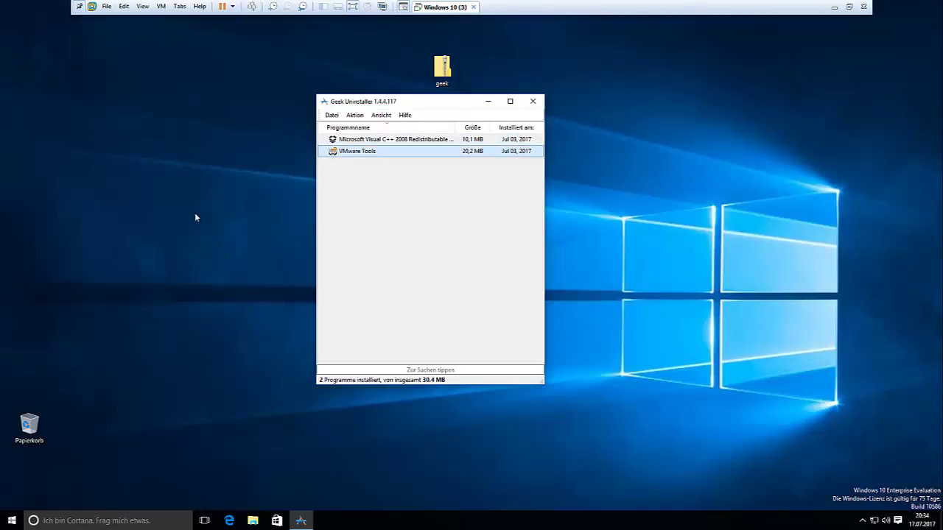
{"action": "left_click", "coordinate": [354, 115]}
{"action": "left_click", "coordinate": [332, 115]}
{"action": "left_click", "coordinate": [379, 116]}
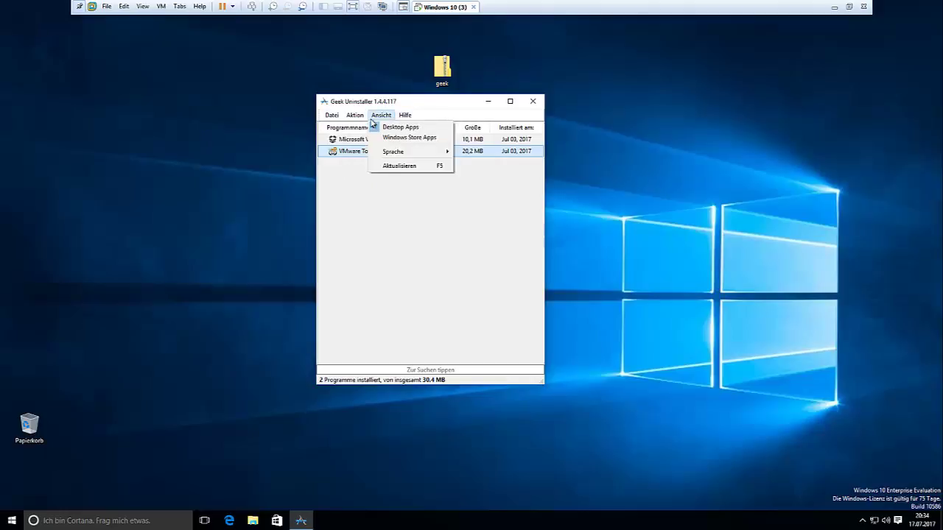
{"action": "left_click", "coordinate": [355, 115]}
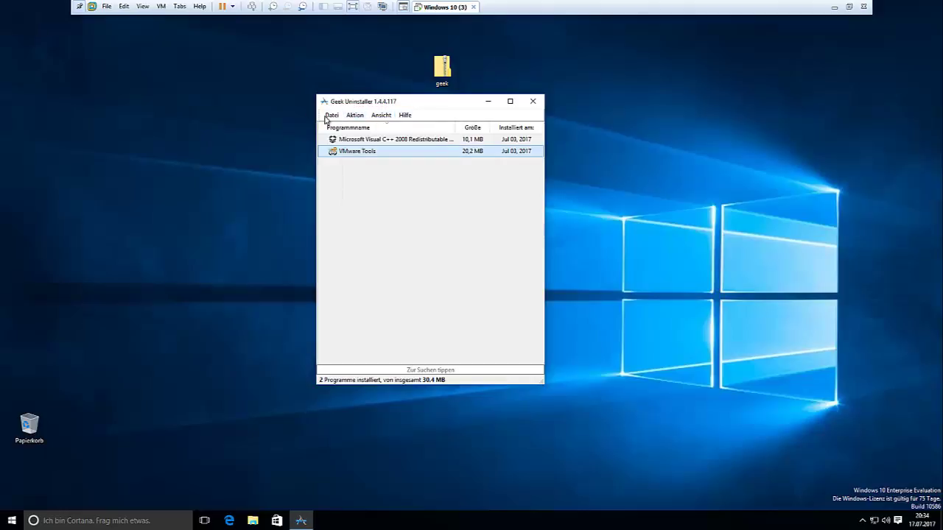
Close the Geek Uninstaller window
{"action": "left_click", "coordinate": [532, 103]}
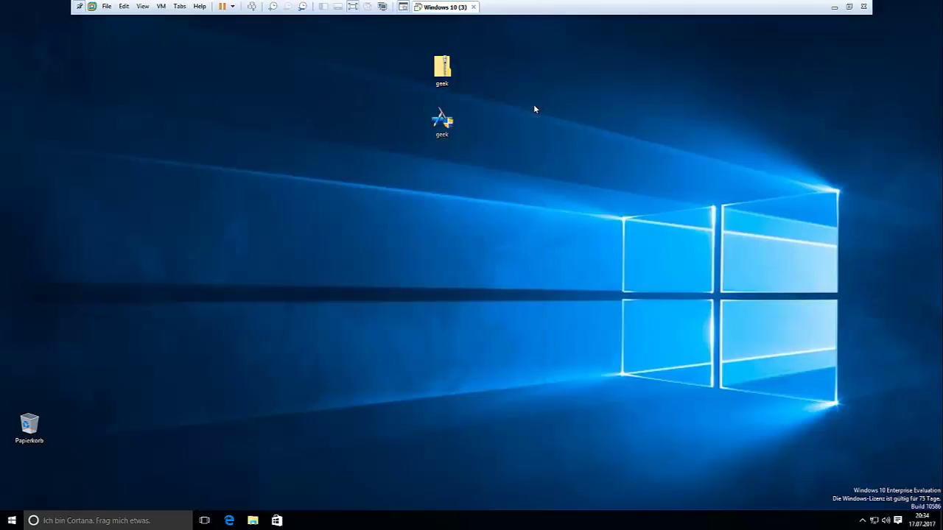